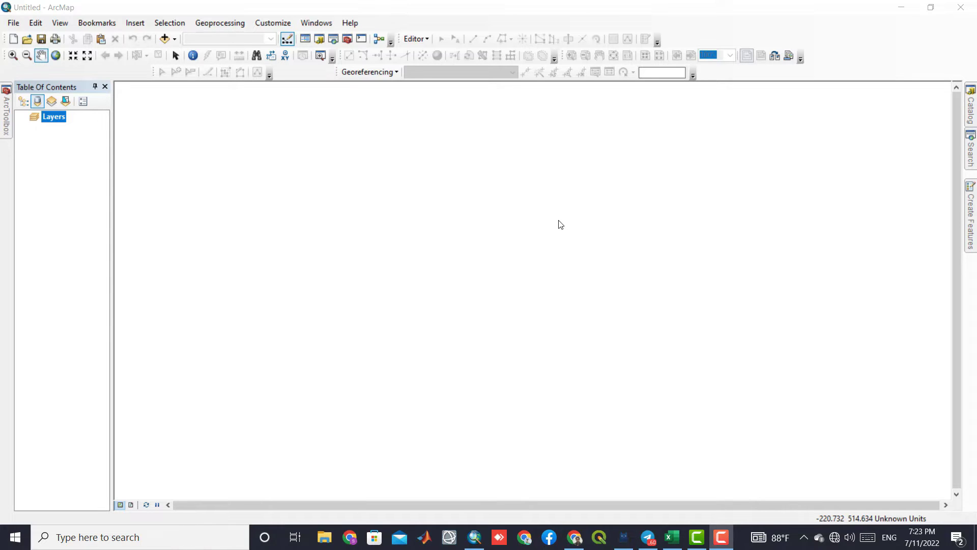
# On the Chrome SAVI page, highlight the definition and formula ((NIR - Red) / (NIR + Red + L)) x (1 + L).
pyautogui.click(575, 537)
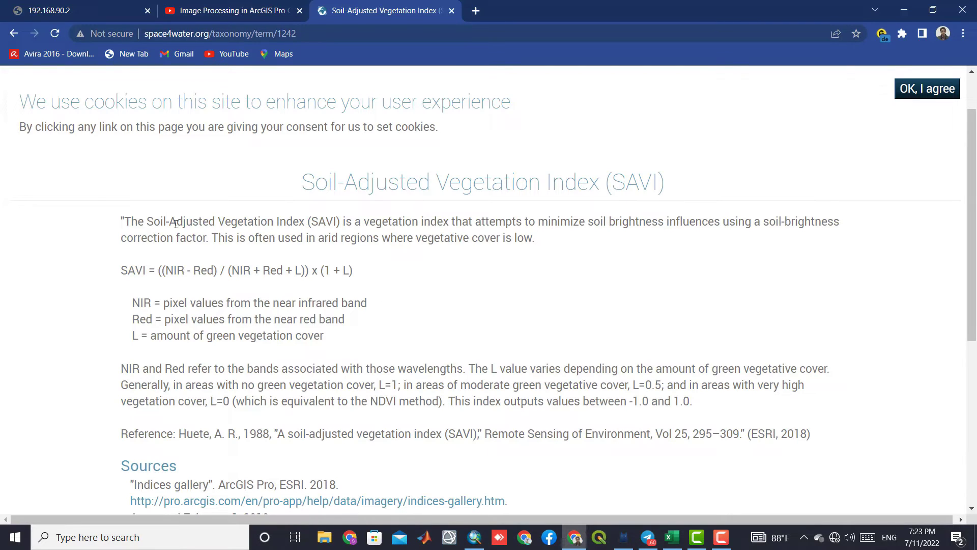
pyautogui.moveTo(125, 222); pyautogui.dragTo(552, 240)
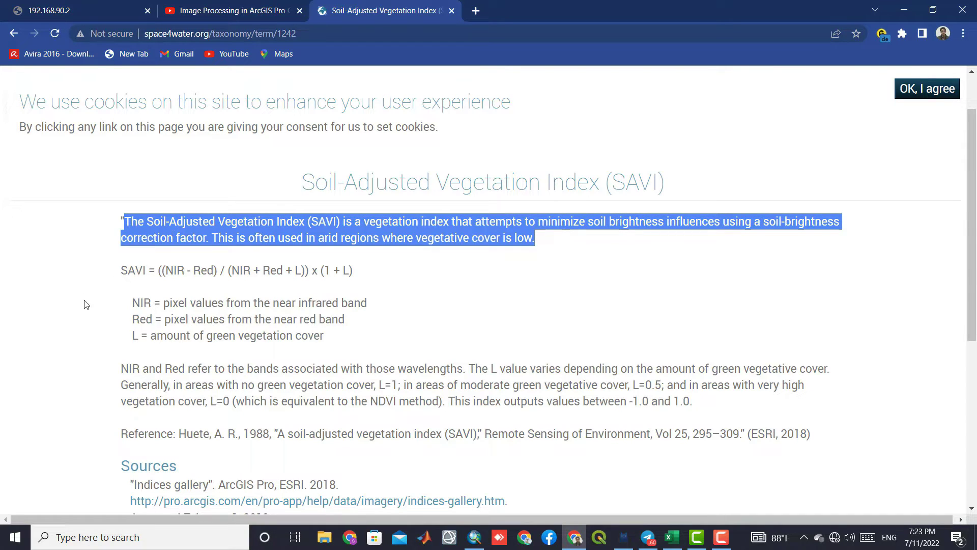
pyautogui.moveTo(121, 272); pyautogui.dragTo(362, 272)
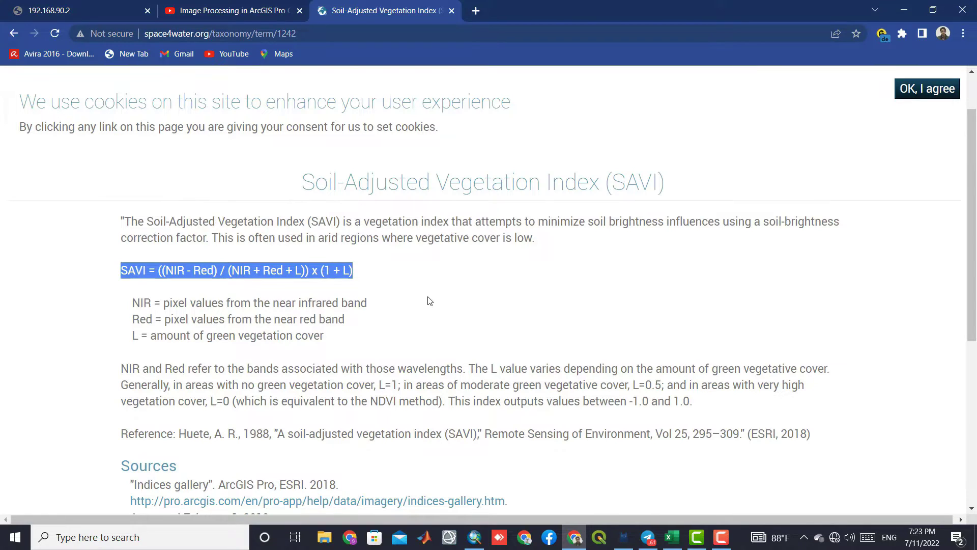
pyautogui.scroll(-1, 428, 301)
pyautogui.scroll(-1, 429, 301)
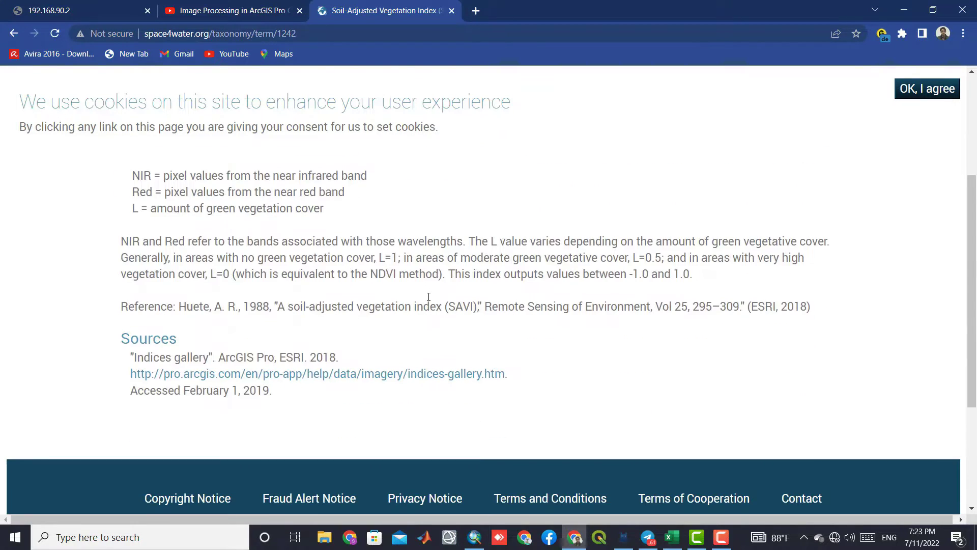
pyautogui.scroll(1, 428, 298)
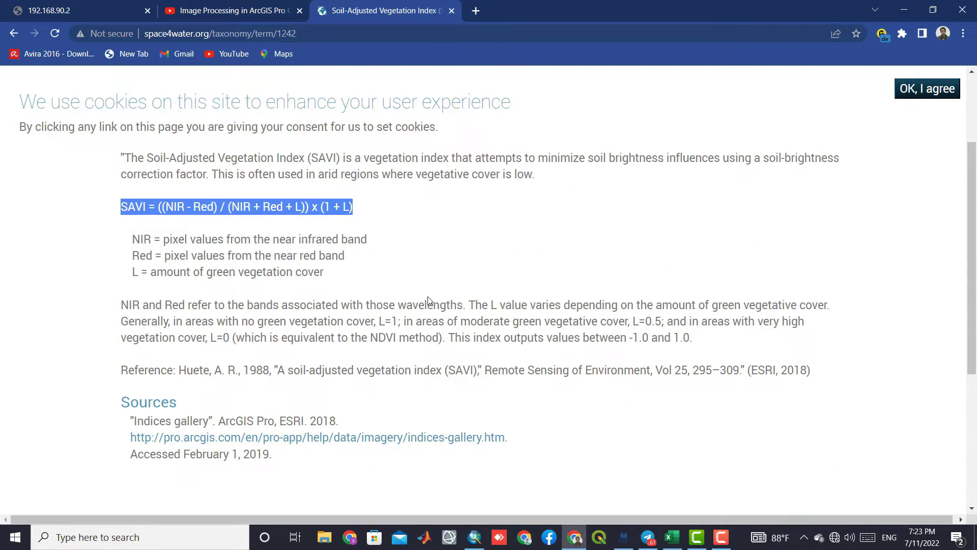
pyautogui.scroll(1, 429, 301)
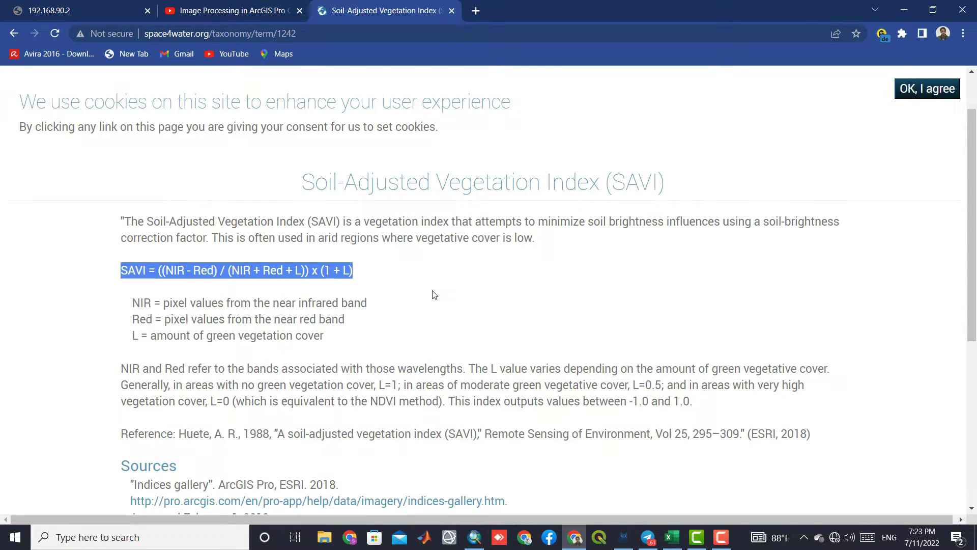
# Add the LC08 B4.TIF and B5.TIF band rasters from the Desktop scene folder to the map.
pyautogui.click(905, 9)
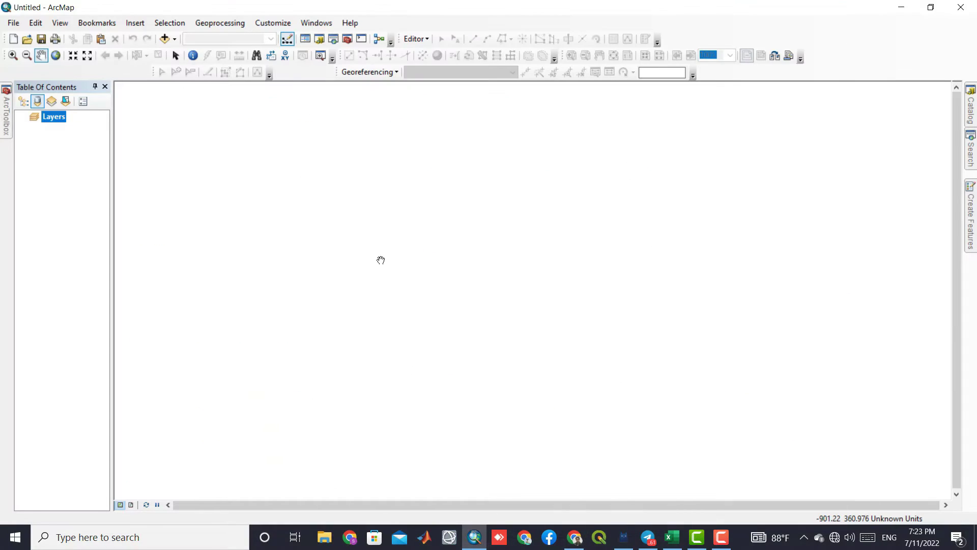
pyautogui.click(166, 43)
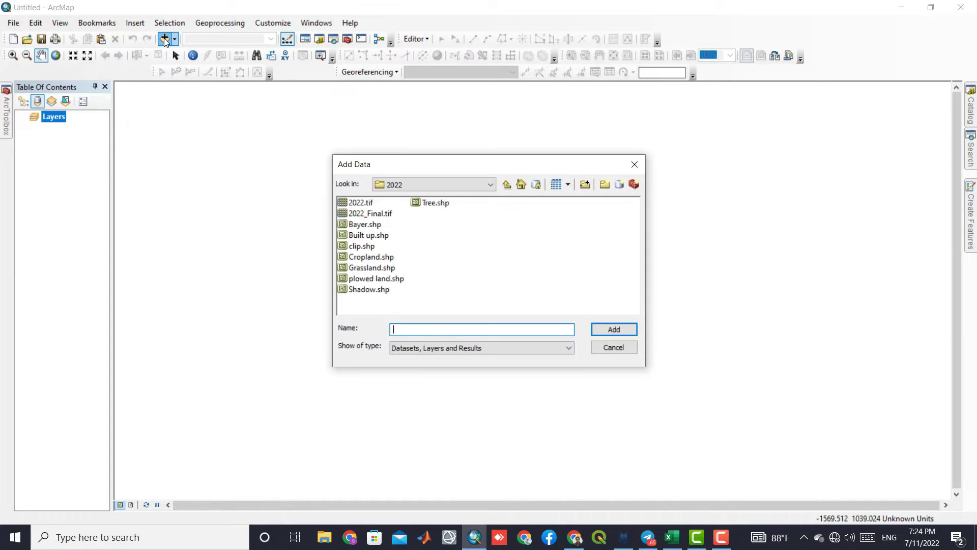
pyautogui.click(462, 186)
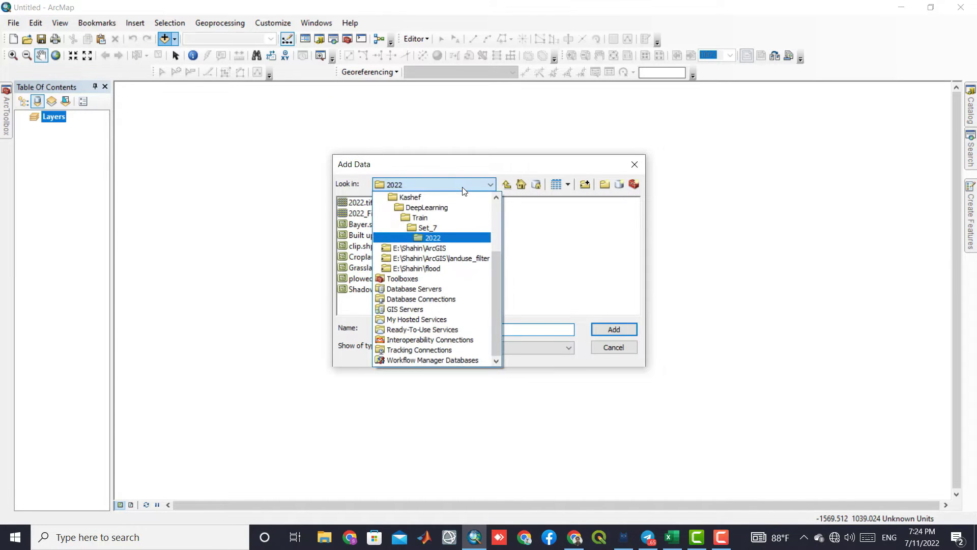
pyautogui.scroll(3, 460, 213)
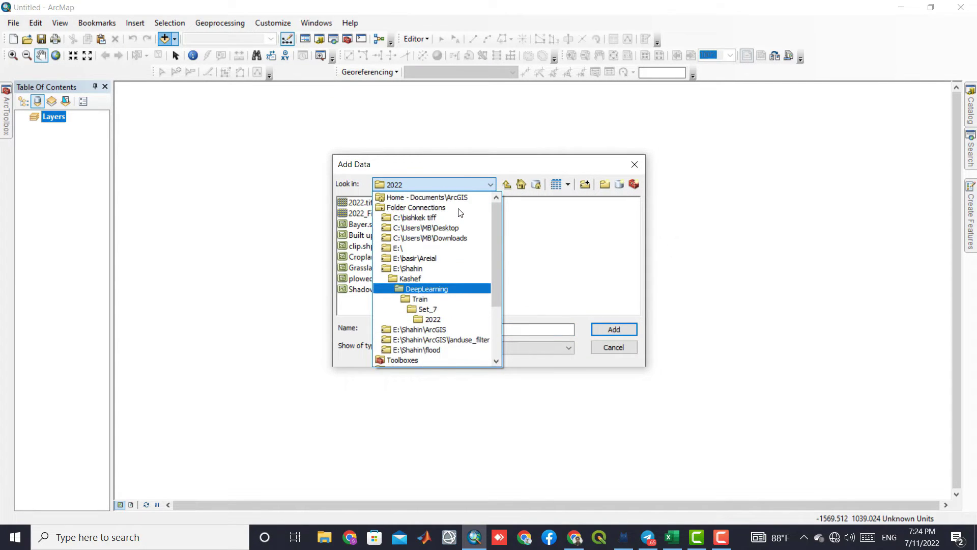
pyautogui.scroll(-1, 460, 227)
pyautogui.click(461, 227)
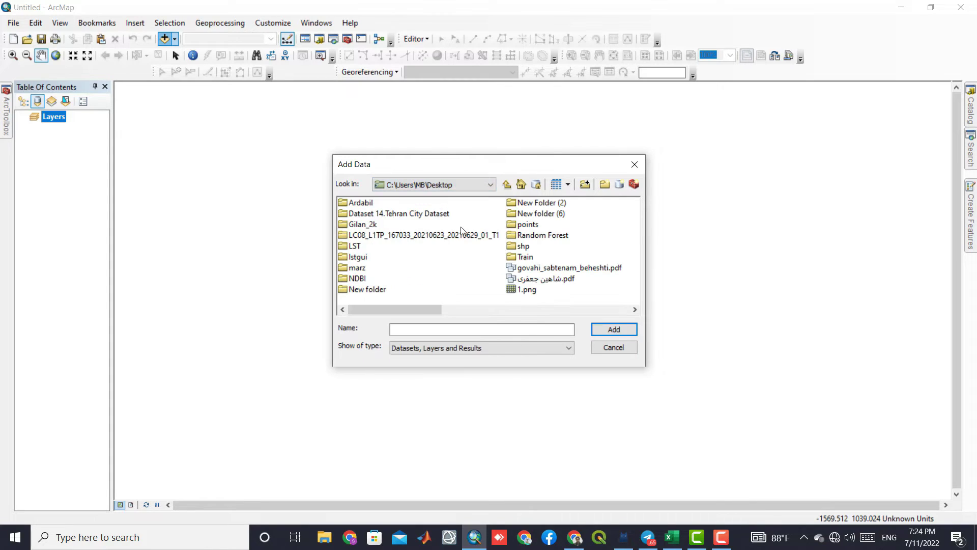
pyautogui.doubleClick(407, 235)
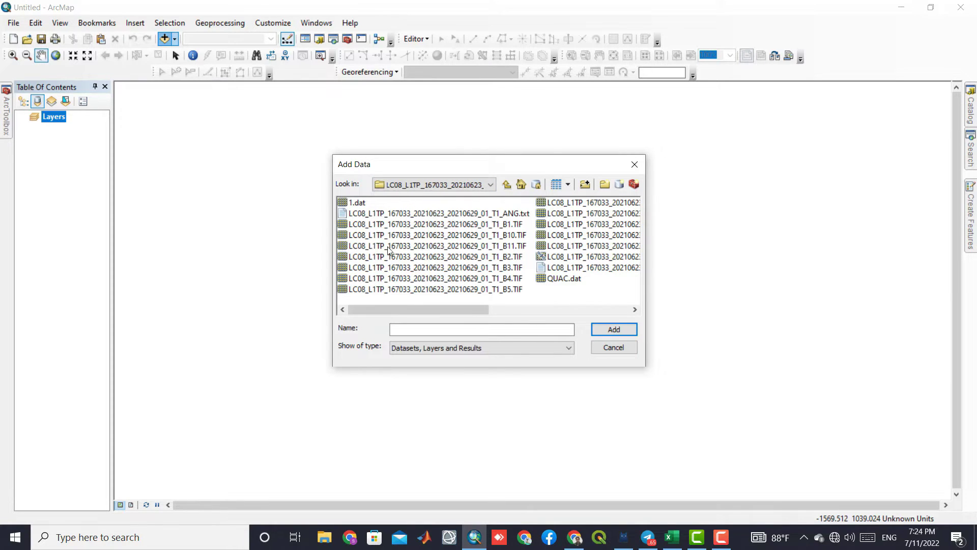
pyautogui.click(483, 280)
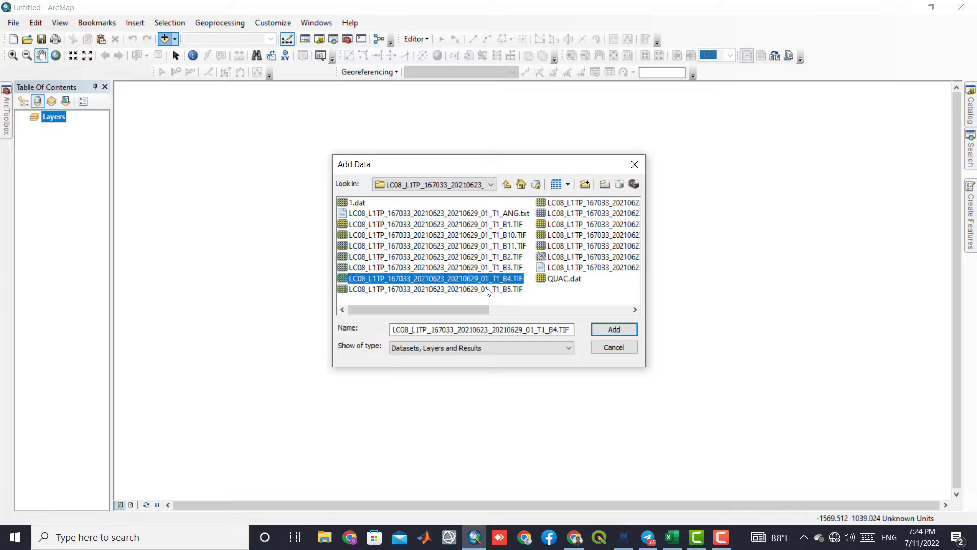
pyautogui.keyDown('shift'); pyautogui.click(488, 289); pyautogui.keyUp('shift')
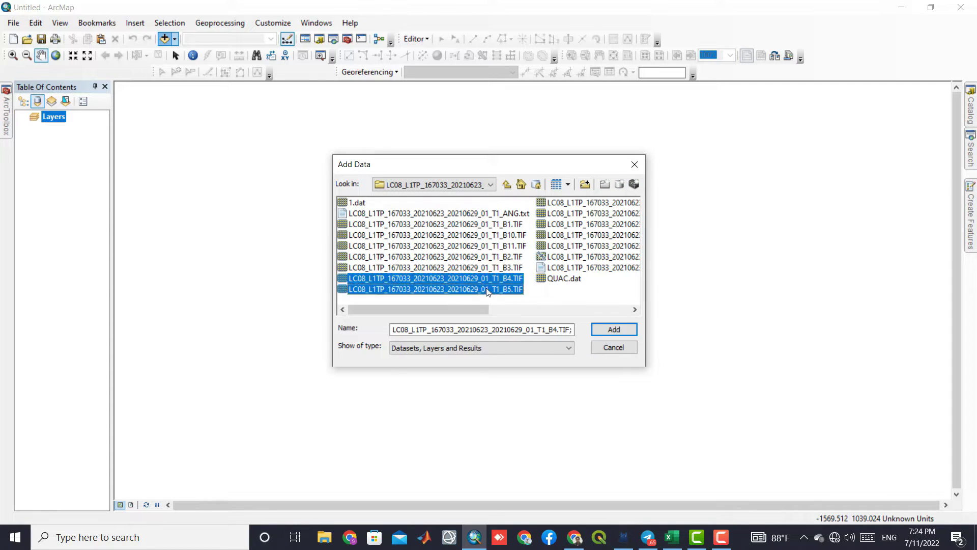
pyautogui.click(632, 330)
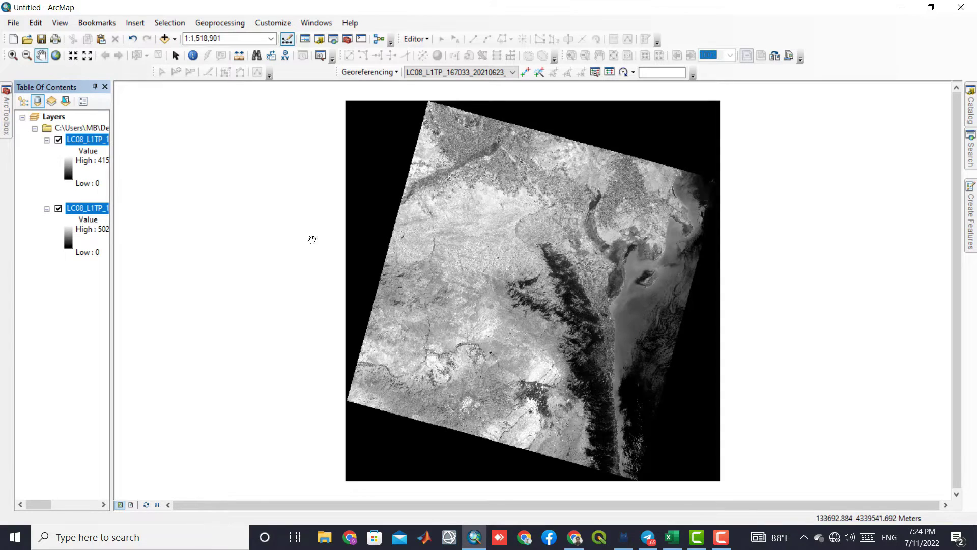
# Make the band 4 layer's background value 0 display as transparent.
pyautogui.click(92, 140)
pyautogui.rightClick(92, 141)
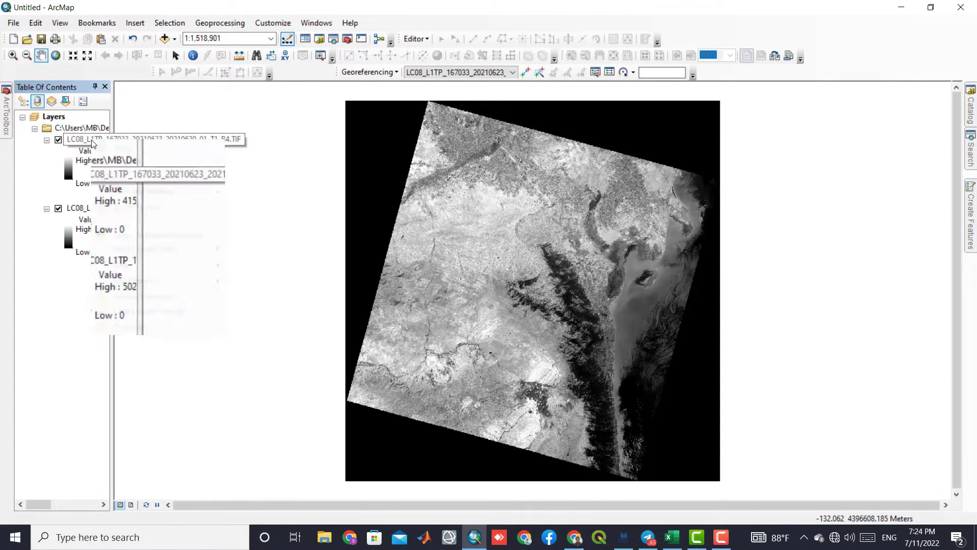
pyautogui.click(143, 325)
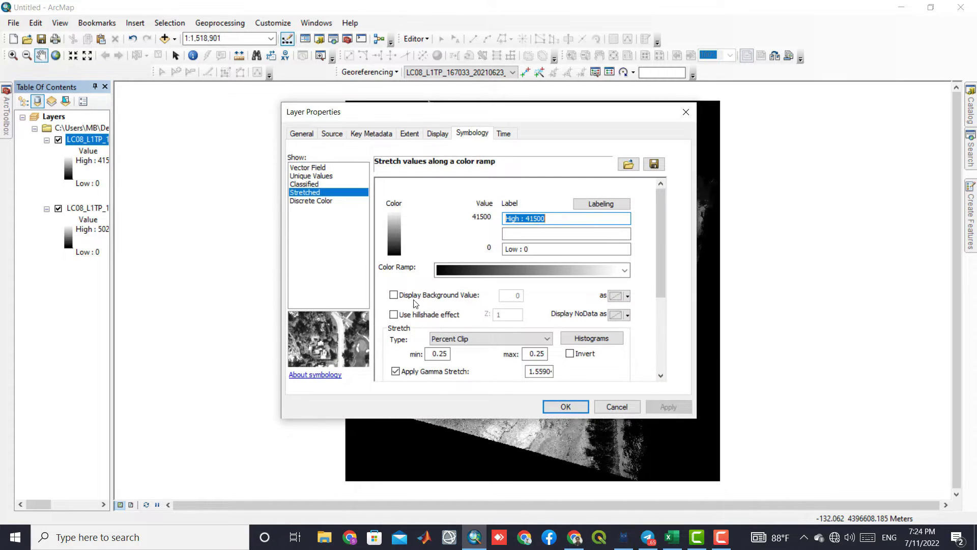
pyautogui.click(421, 300)
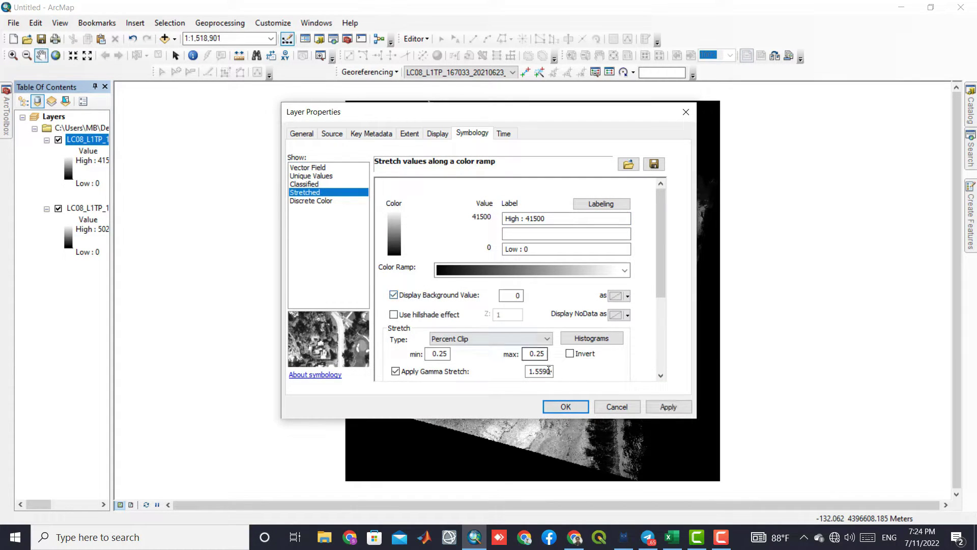
pyautogui.click(580, 408)
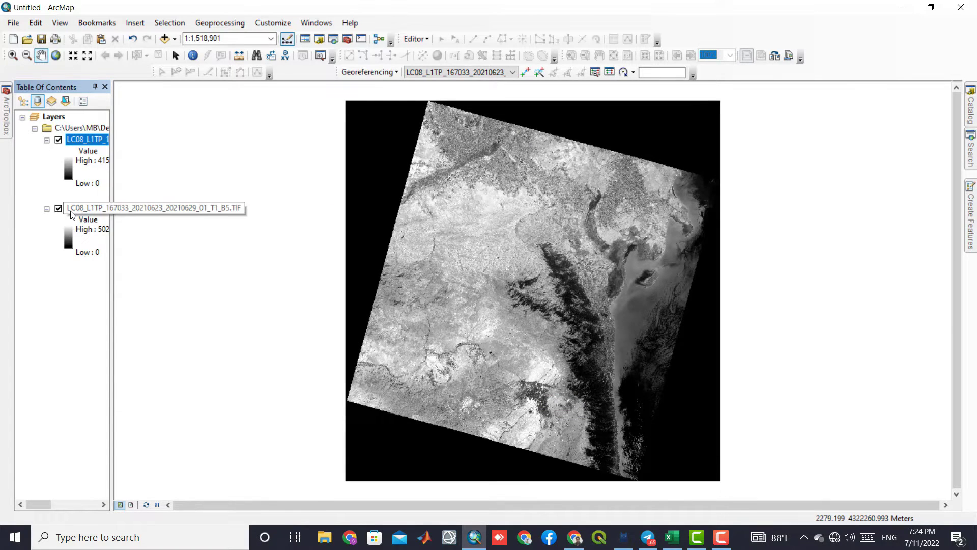
# Make the band 5 layer's background value 0 display as transparent.
pyautogui.rightClick(76, 209)
pyautogui.click(153, 398)
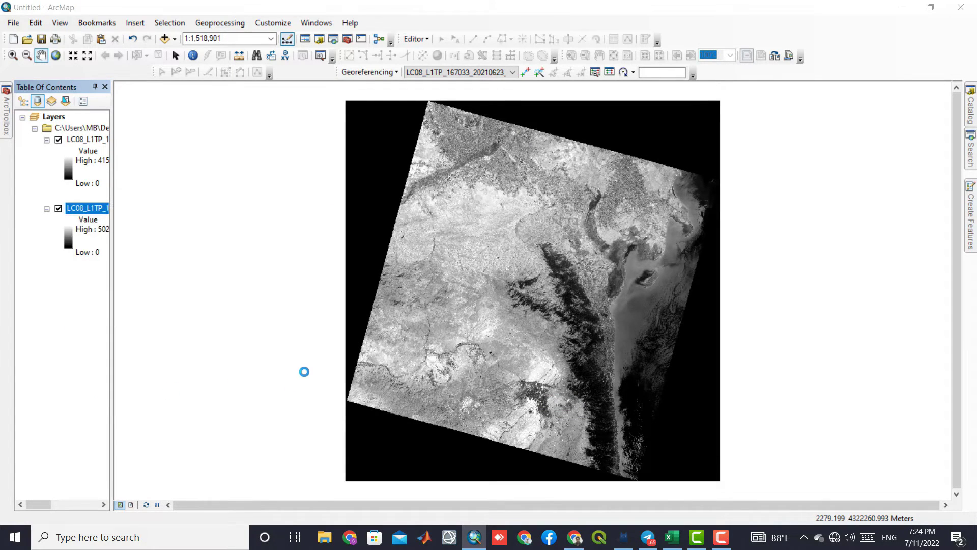
pyautogui.click(423, 296)
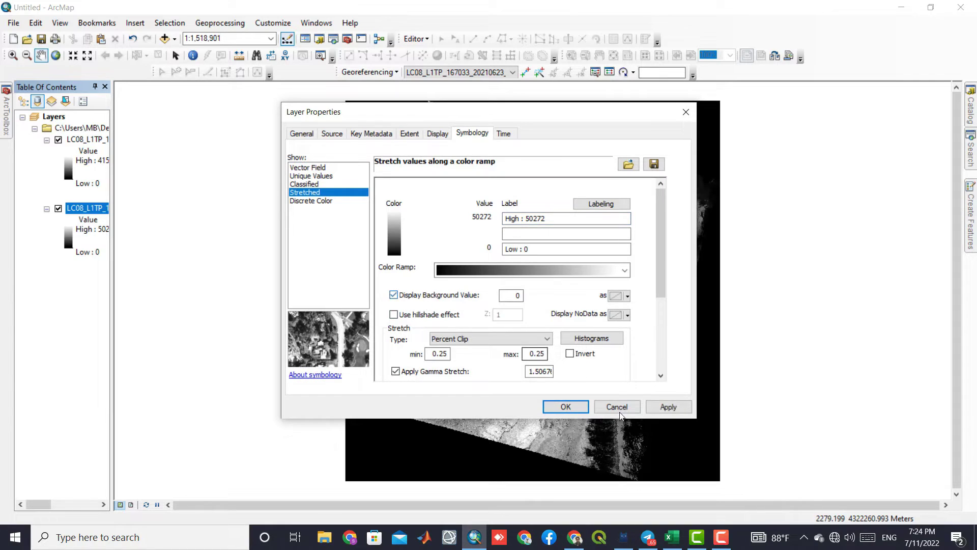
pyautogui.click(565, 406)
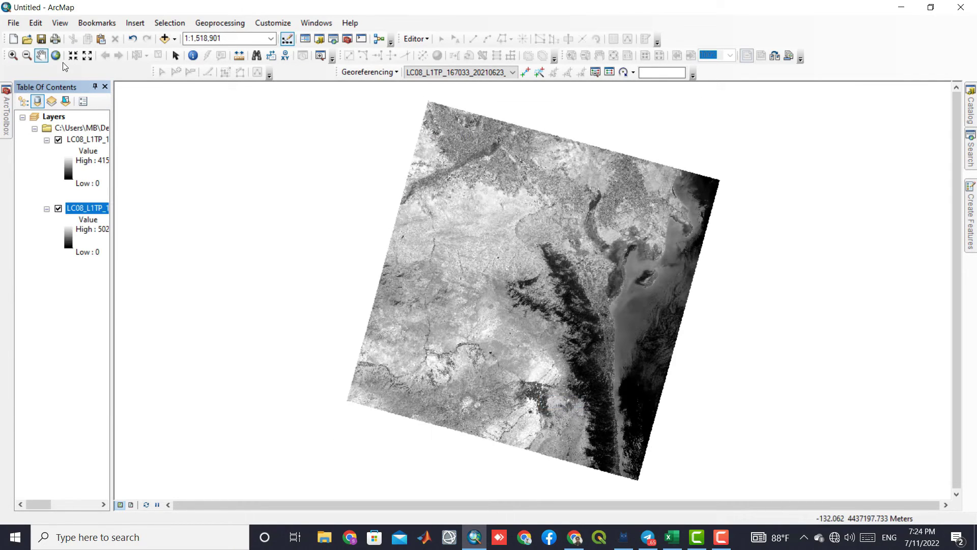
# Toggle the band 4 layer's visibility to compare it with band 5.
pyautogui.click(58, 140)
pyautogui.click(58, 140)
pyautogui.click(58, 140)
pyautogui.click(58, 139)
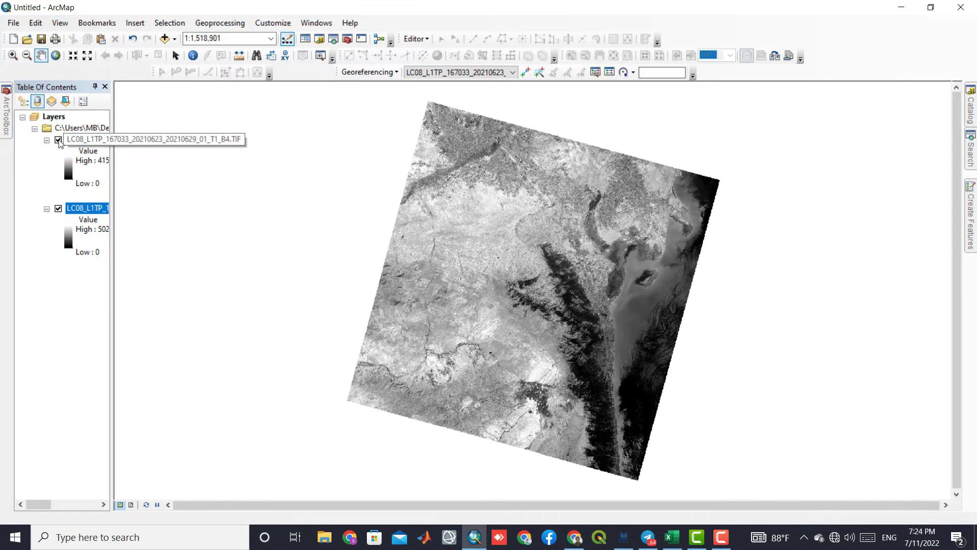
# Search for 'raster calculator' and launch the Spatial Analyst Raster Calculator.
pyautogui.click(970, 148)
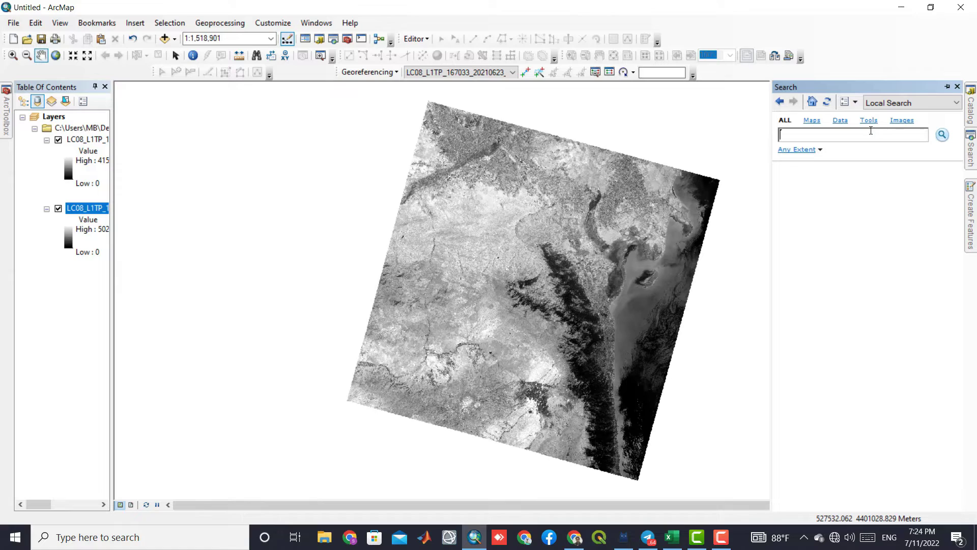
pyautogui.write('raster calculator')
pyautogui.press('Return')
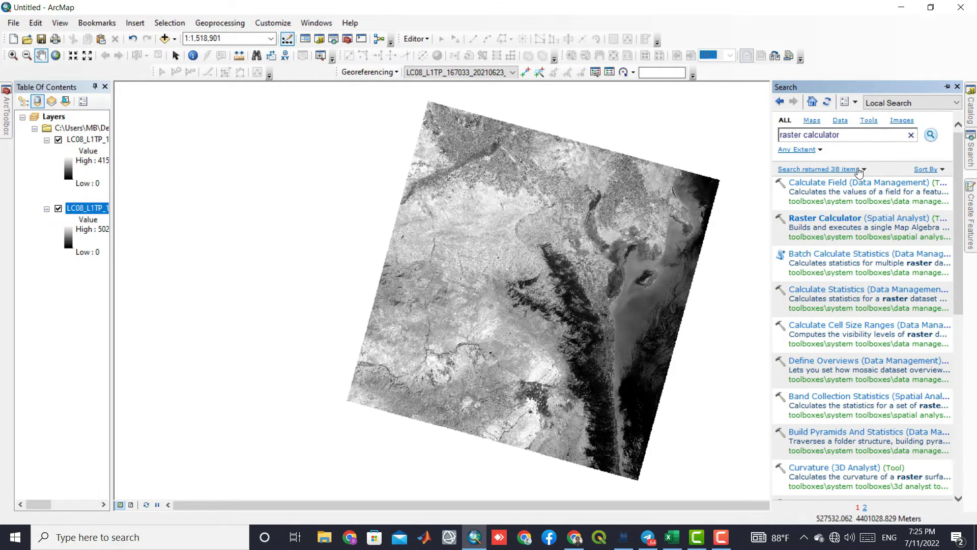
pyautogui.click(845, 219)
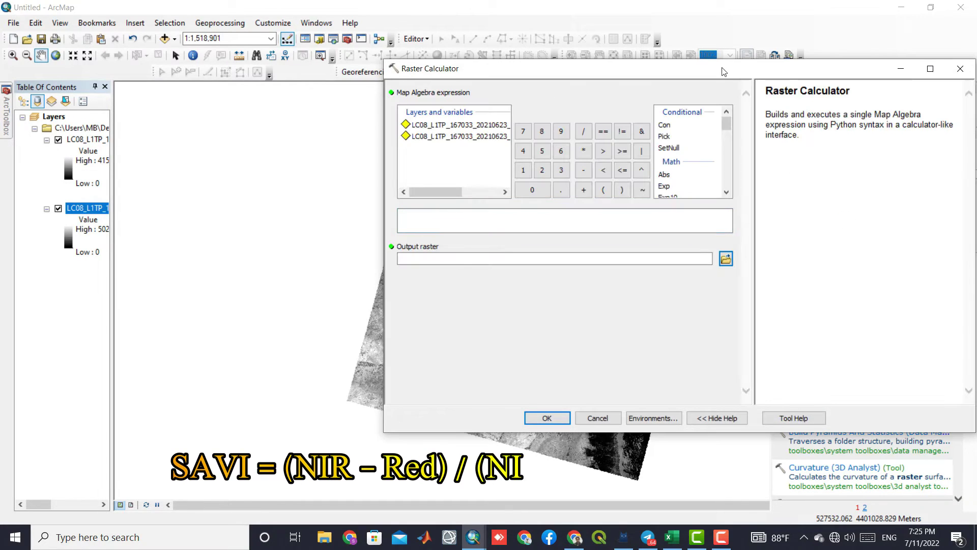
# Widen the calculator window and enter the numerator Float(B5 - B4).
pyautogui.moveTo(723, 72); pyautogui.dragTo(602, 60)
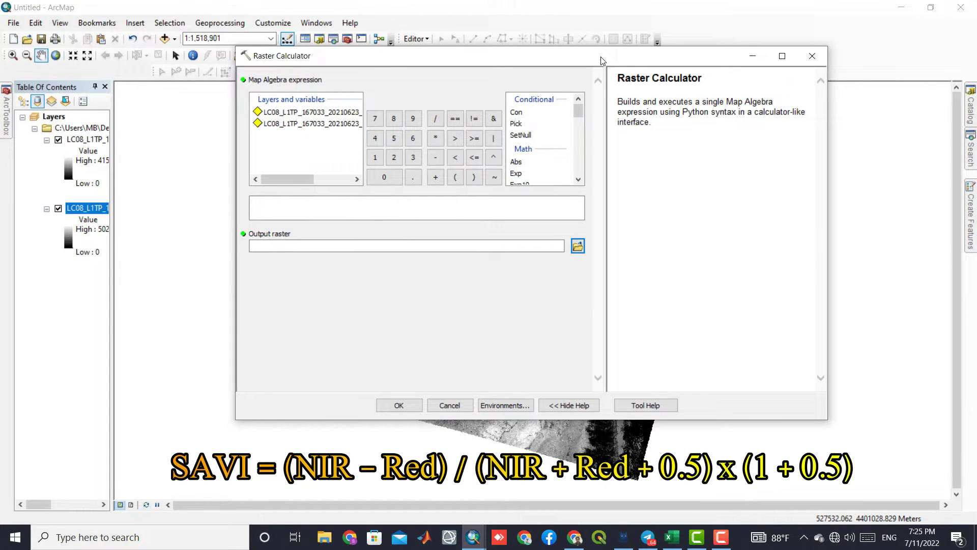
pyautogui.moveTo(579, 116); pyautogui.dragTo(578, 127)
pyautogui.doubleClick(518, 134)
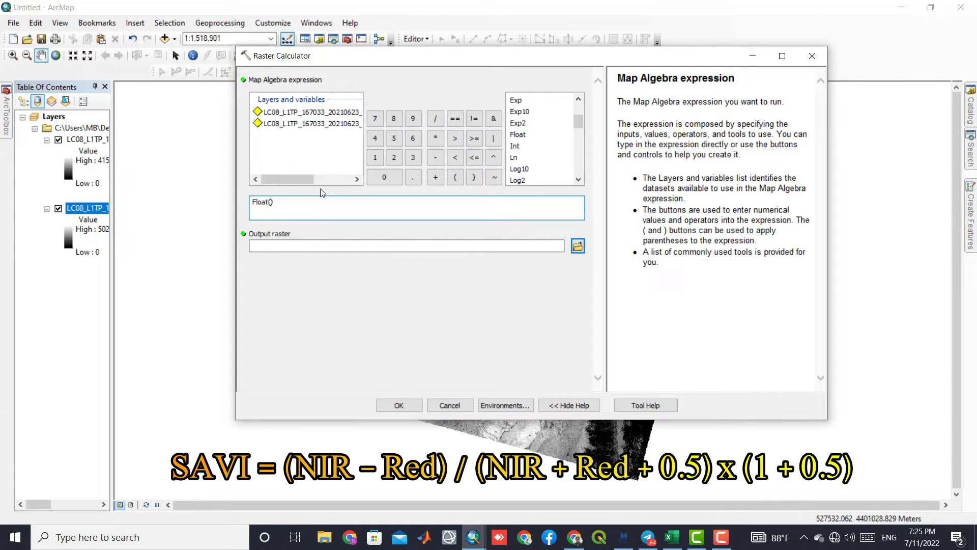
pyautogui.moveTo(305, 179); pyautogui.dragTo(334, 179)
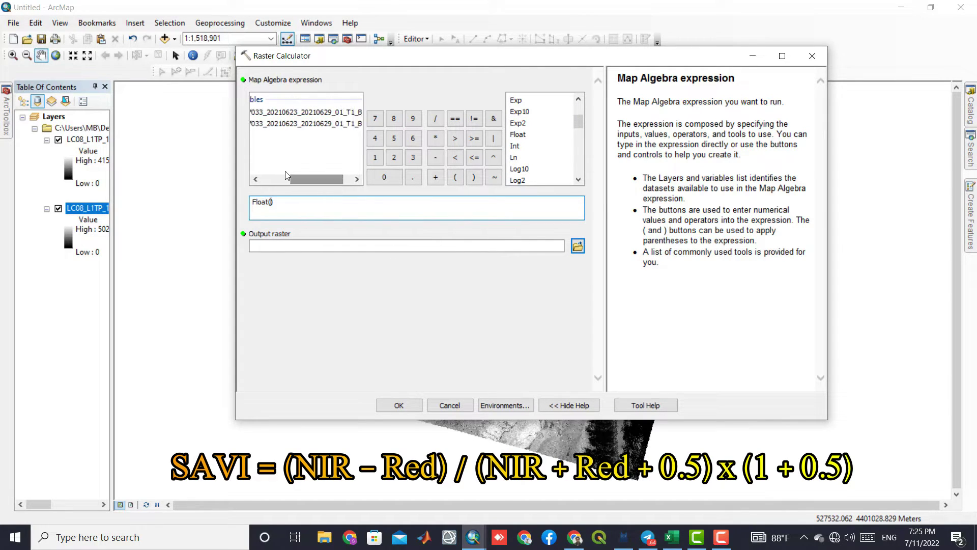
pyautogui.moveTo(236, 171); pyautogui.dragTo(115, 171)
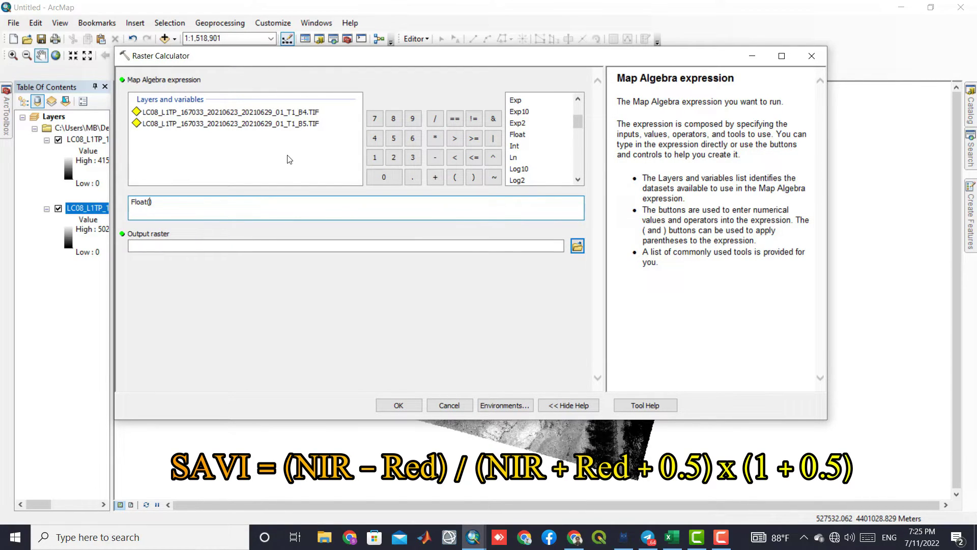
pyautogui.click(284, 123)
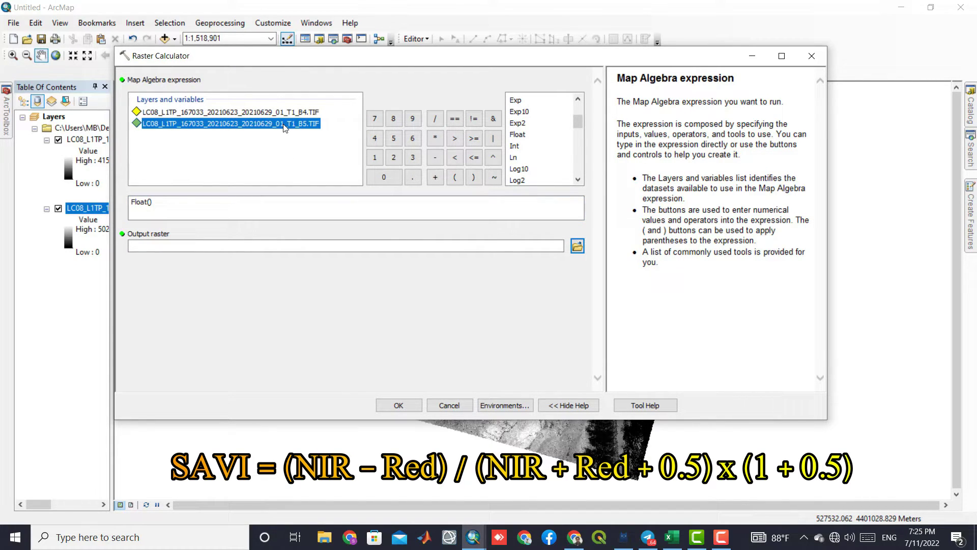
pyautogui.click(155, 201)
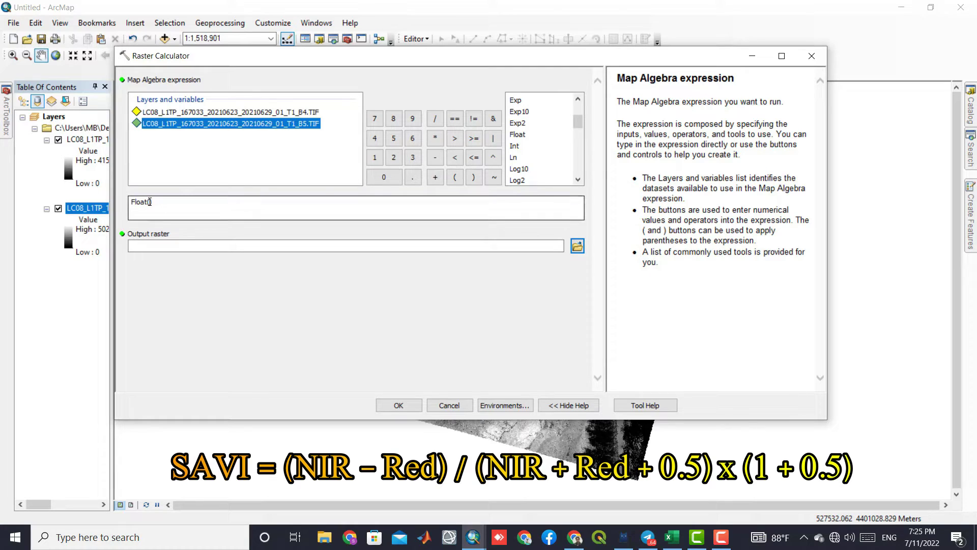
pyautogui.doubleClick(271, 124)
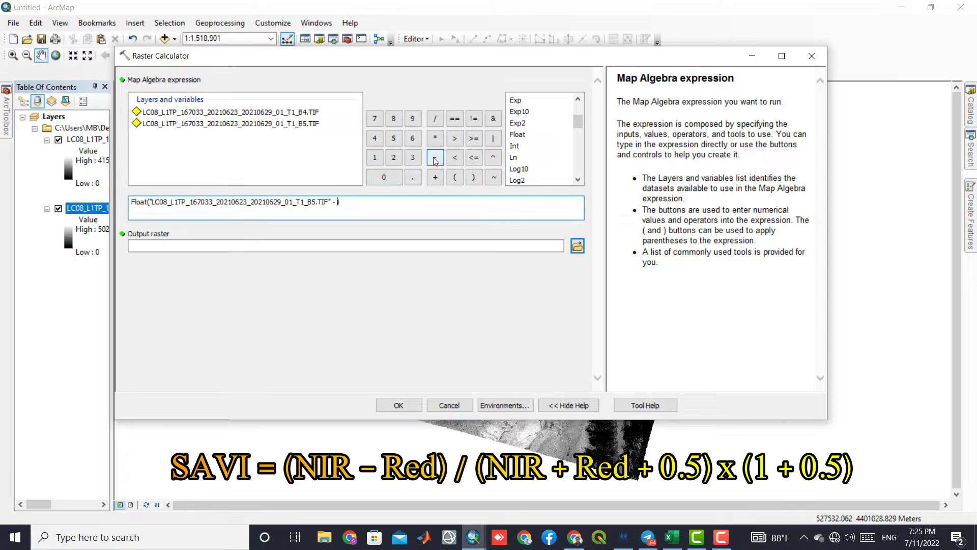
pyautogui.doubleClick(315, 113)
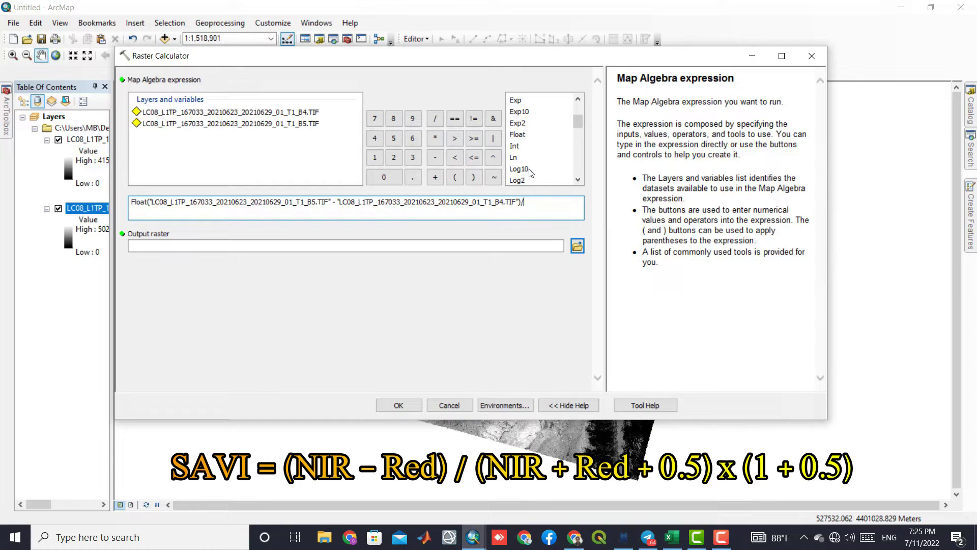
# Add the denominator Float(B5 + B4 + 0.5) to the expression.
pyautogui.doubleClick(518, 135)
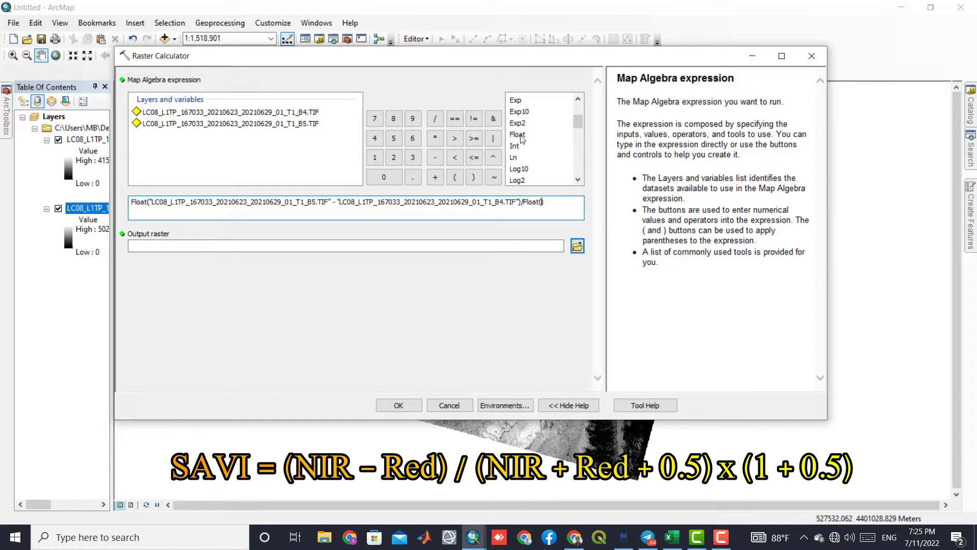
pyautogui.doubleClick(304, 123)
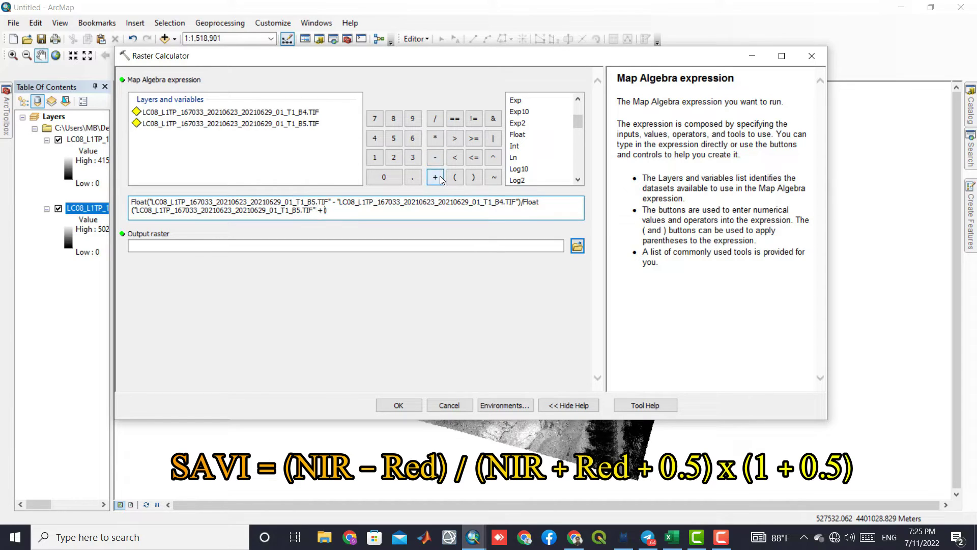
pyautogui.doubleClick(314, 115)
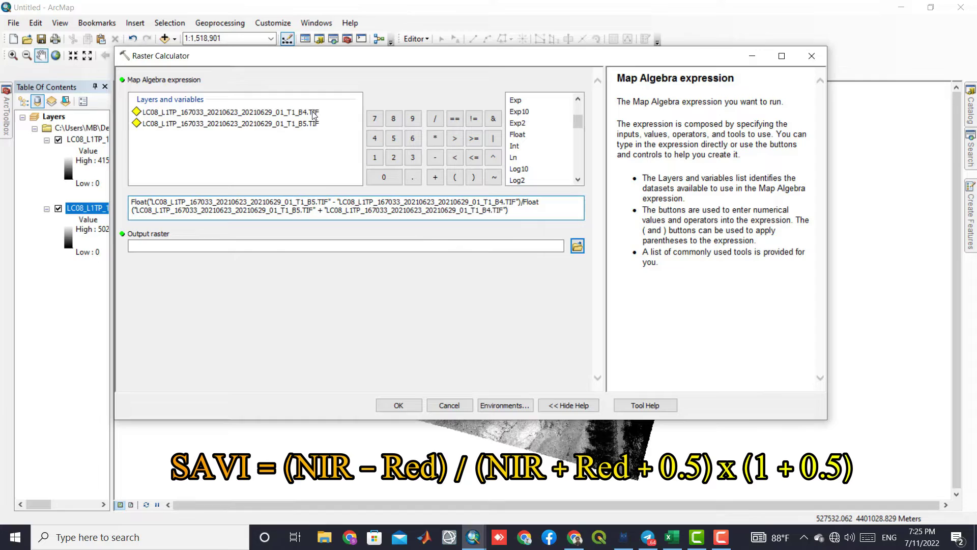
pyautogui.click(435, 178)
pyautogui.click(385, 177)
pyautogui.click(411, 178)
pyautogui.click(394, 138)
# Multiply the whole ratio by (1.5).
pyautogui.click(436, 138)
pyautogui.click(455, 176)
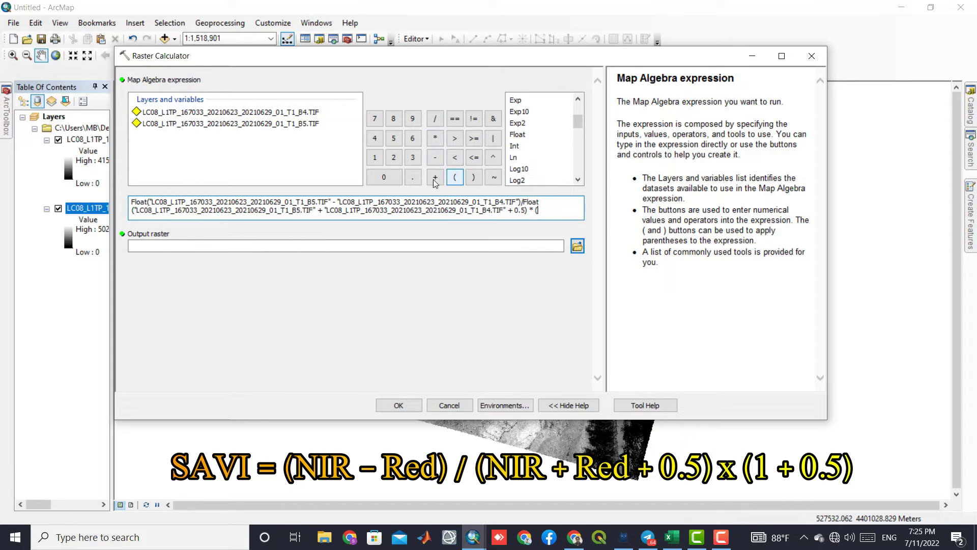
pyautogui.click(378, 161)
pyautogui.click(412, 177)
pyautogui.click(394, 138)
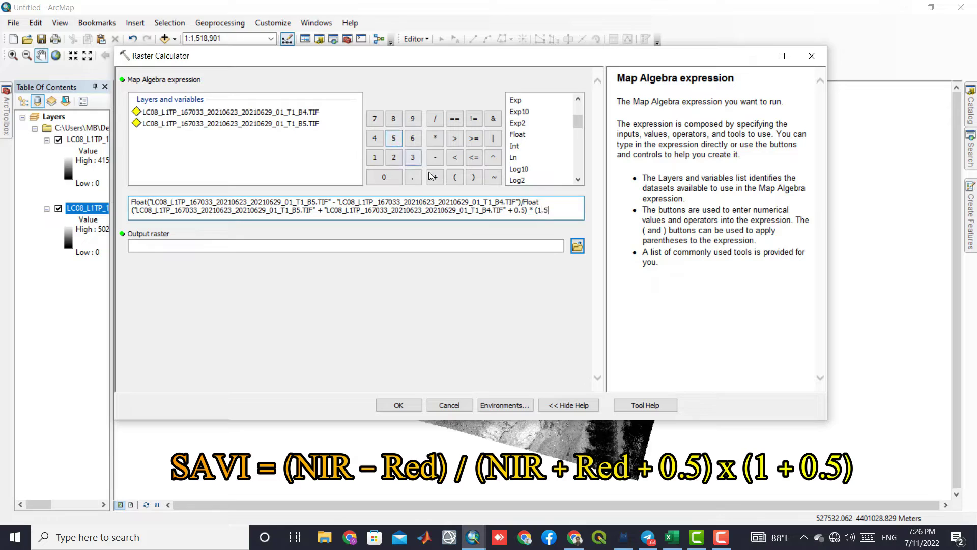
pyautogui.click(474, 177)
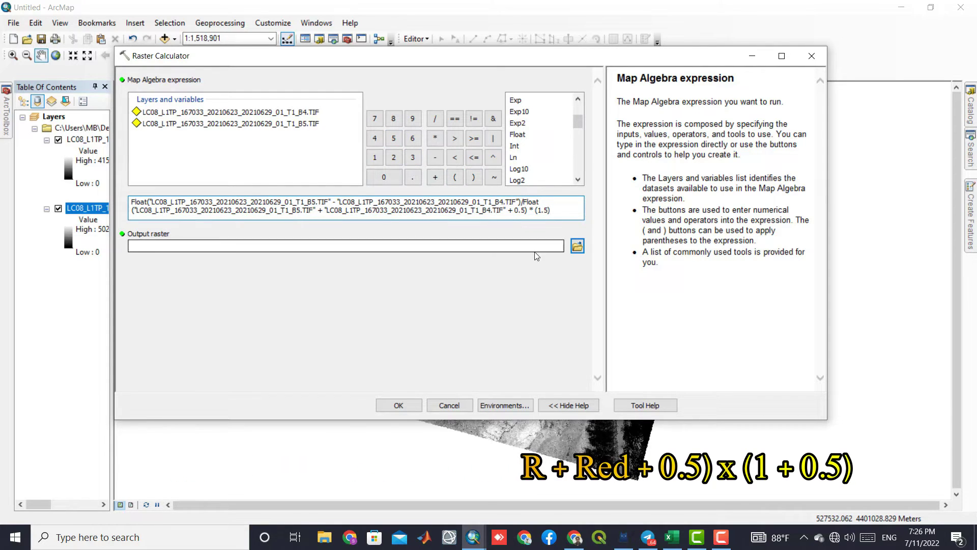
# Name the output raster SAVI in the DeepLearning folder and run the calculation.
pyautogui.click(578, 246)
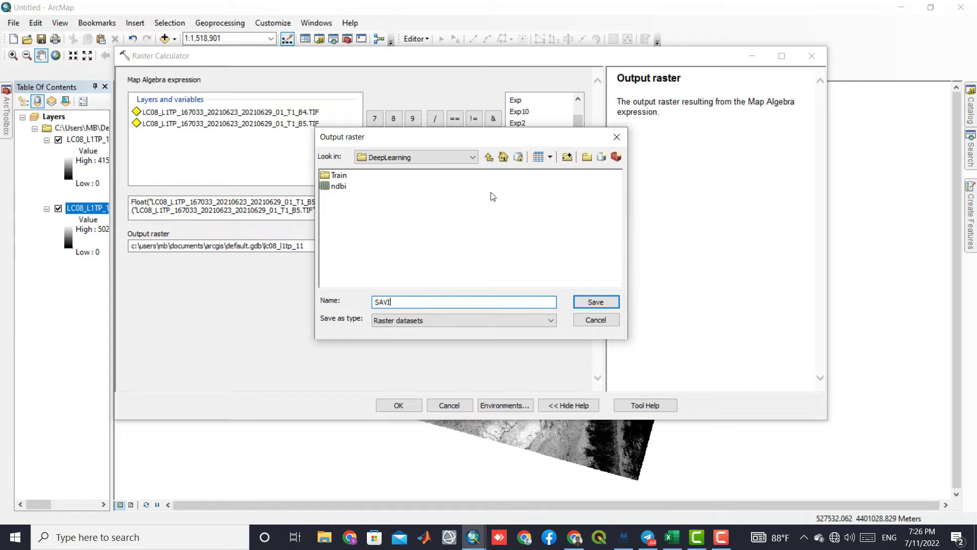
pyautogui.press('Return')
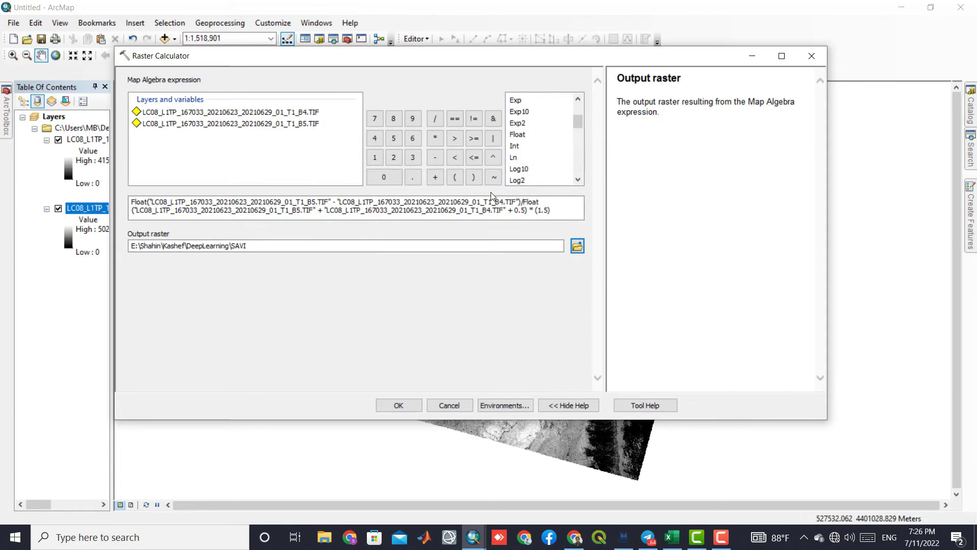
pyautogui.click(388, 406)
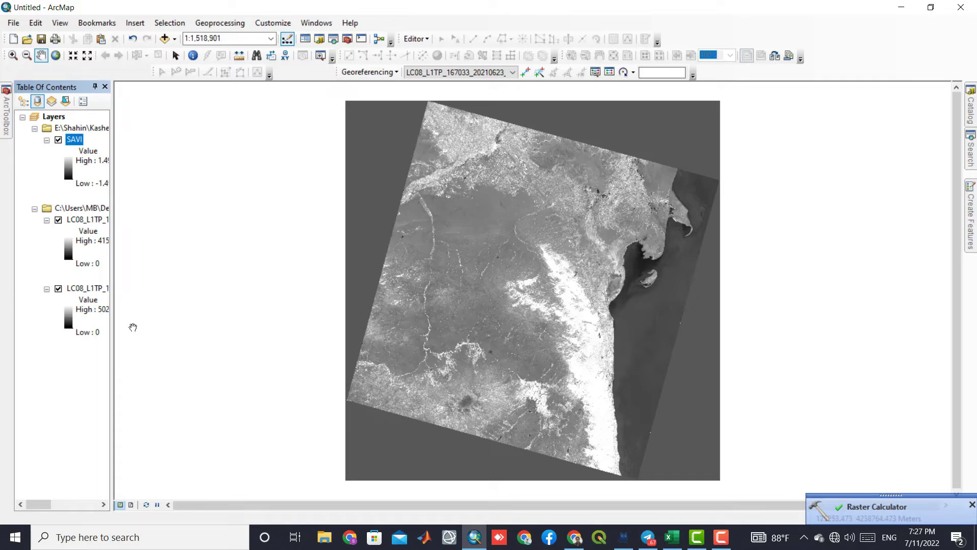
# Hide both LC08 band layers and widen the Table of Contents so SAVI shows alone.
pyautogui.rightClick(79, 145)
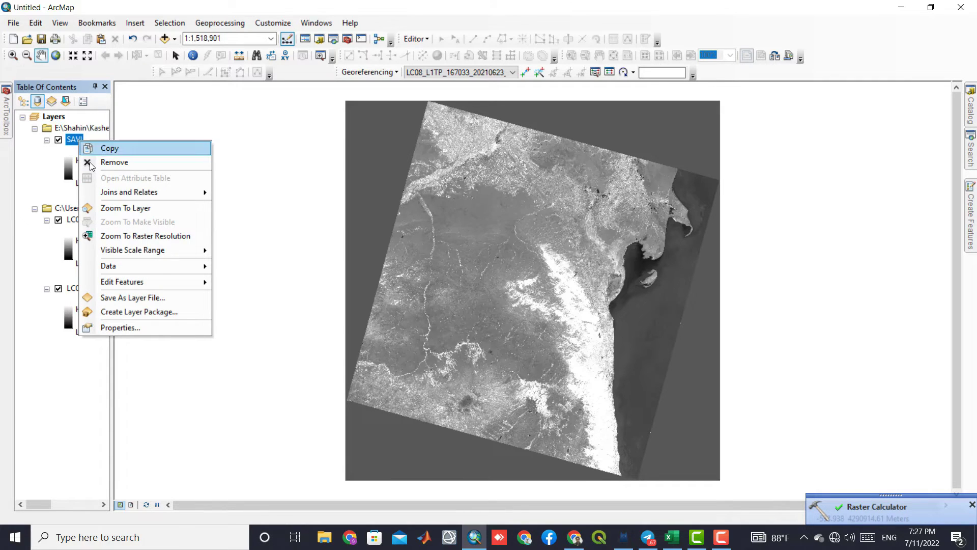
pyautogui.click(146, 328)
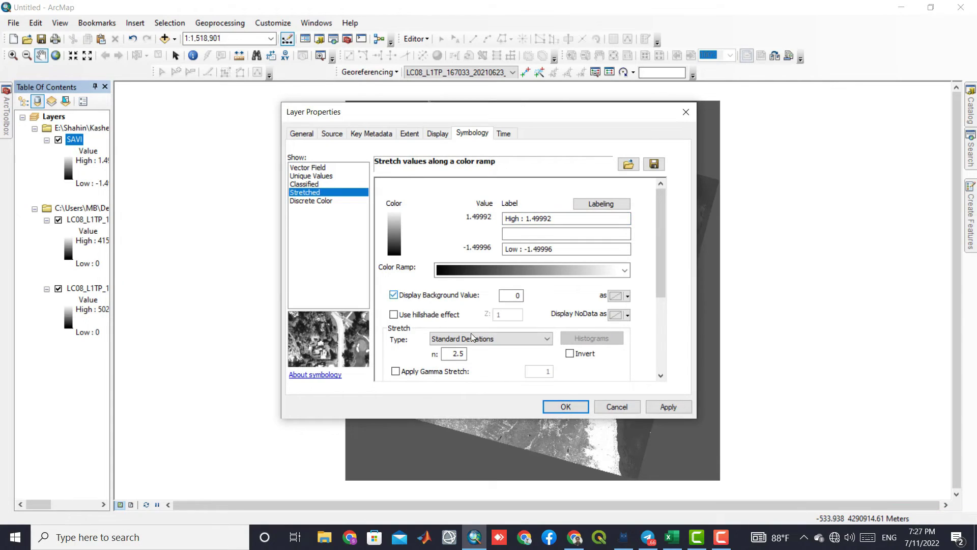
pyautogui.click(565, 406)
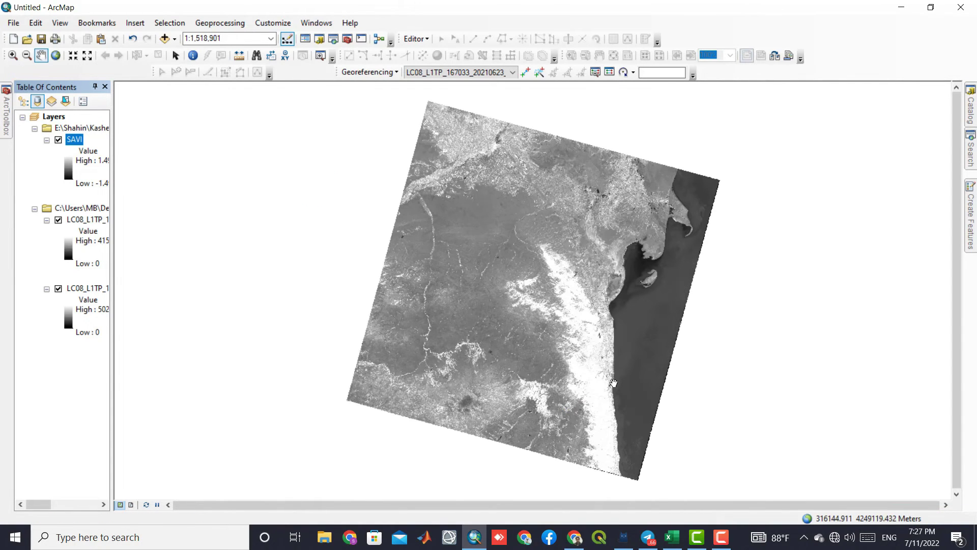
pyautogui.click(58, 220)
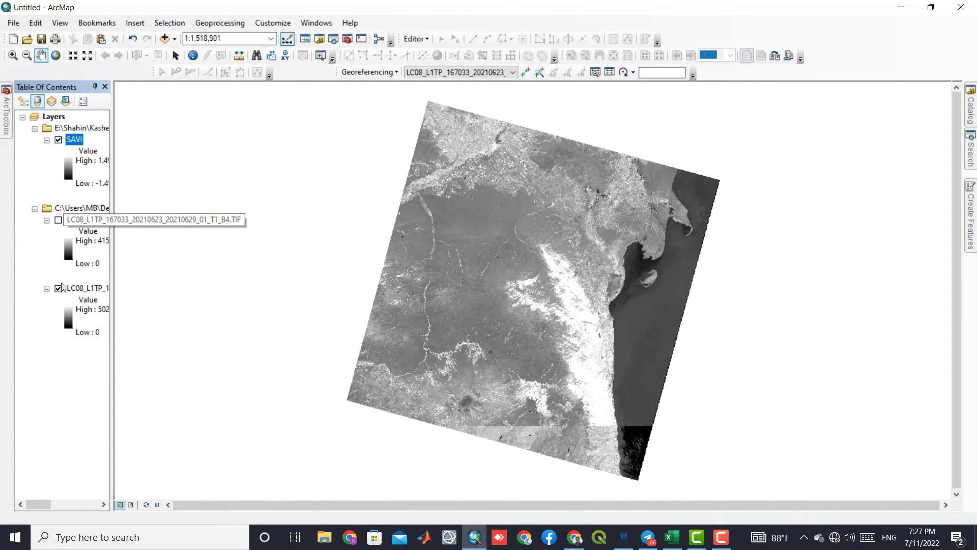
pyautogui.click(58, 289)
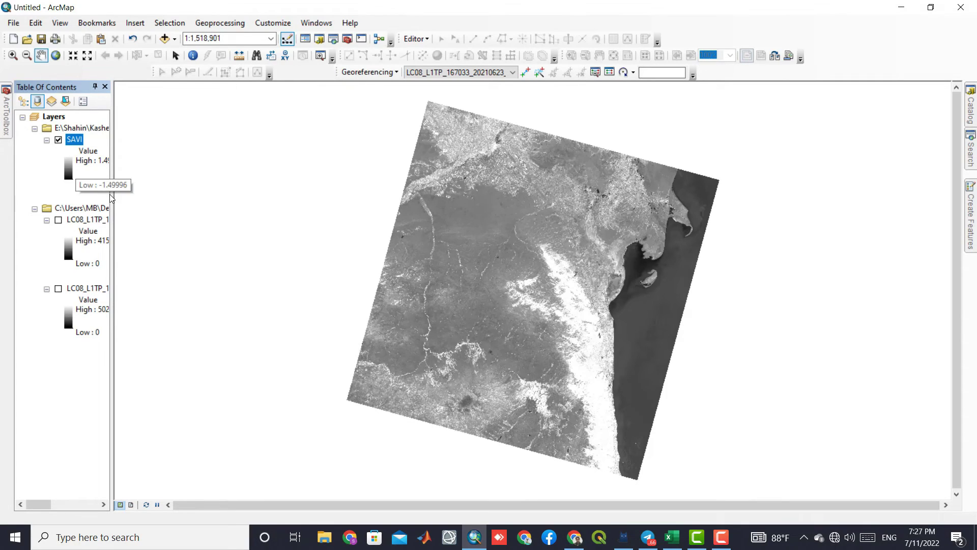
pyautogui.moveTo(111, 193); pyautogui.dragTo(145, 192)
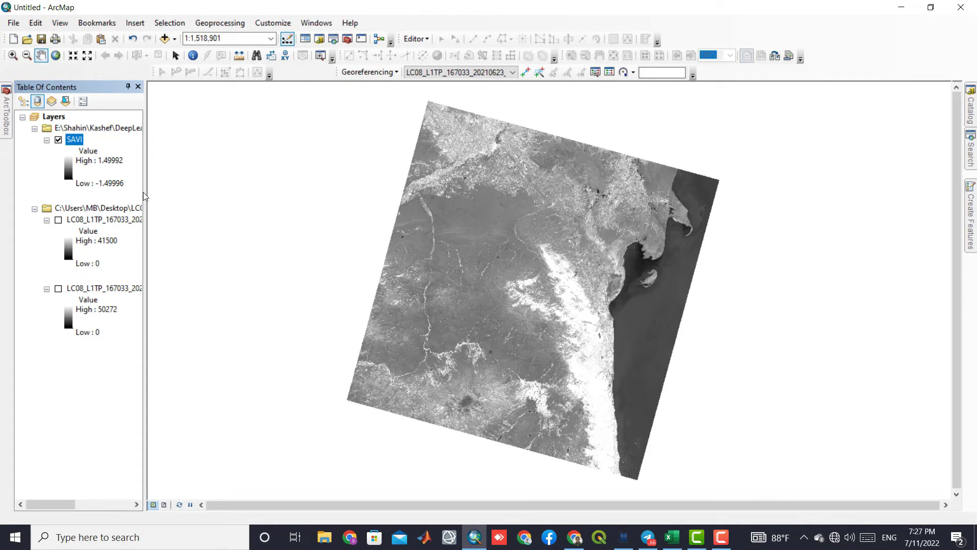
# Apply the red-yellow-green colour ramp to SAVI and open its layer properties.
pyautogui.click(66, 165)
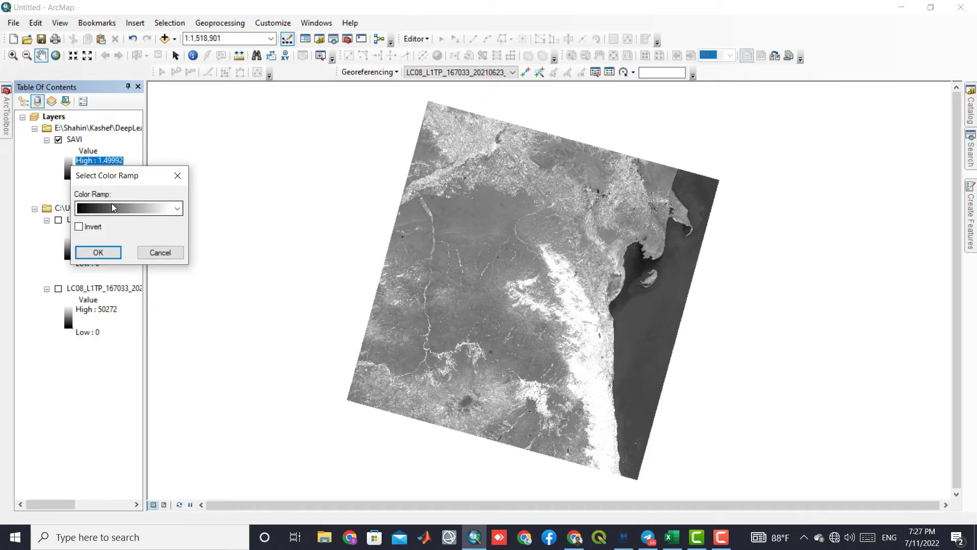
pyautogui.click(112, 203)
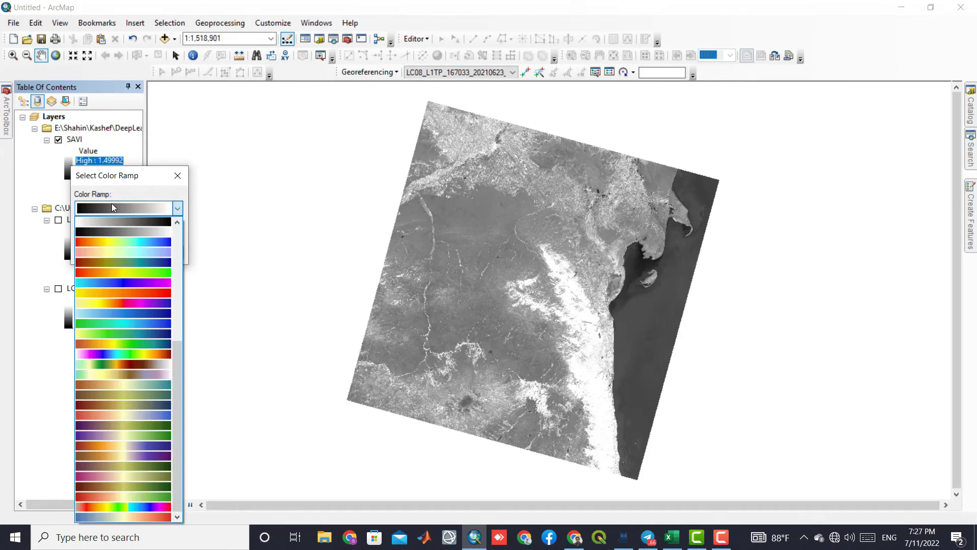
pyautogui.click(128, 272)
pyautogui.click(102, 254)
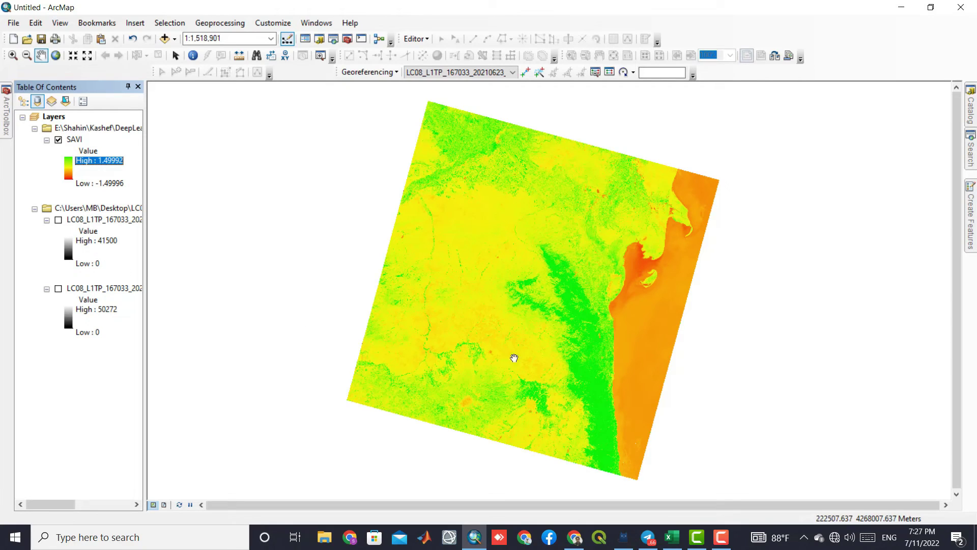
pyautogui.click(76, 140)
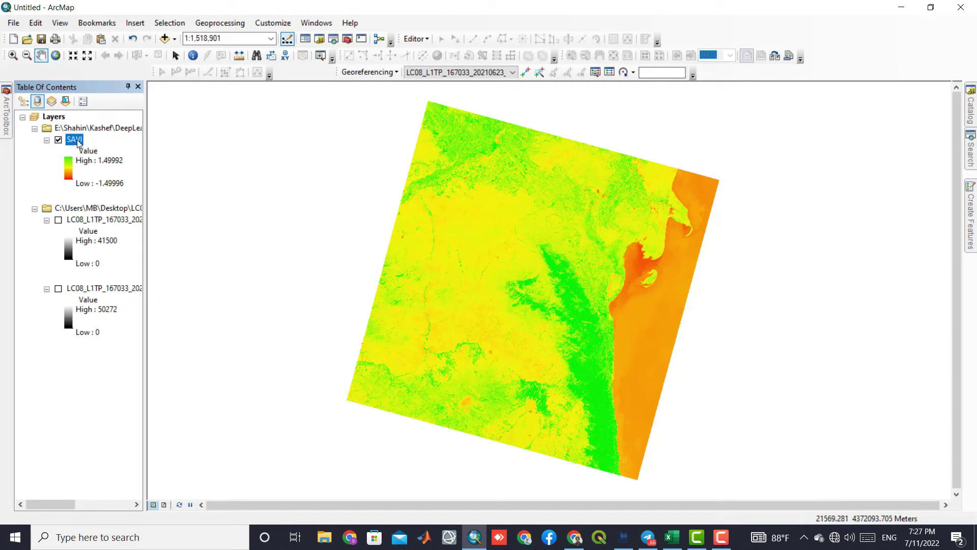
pyautogui.rightClick(78, 139)
pyautogui.click(120, 328)
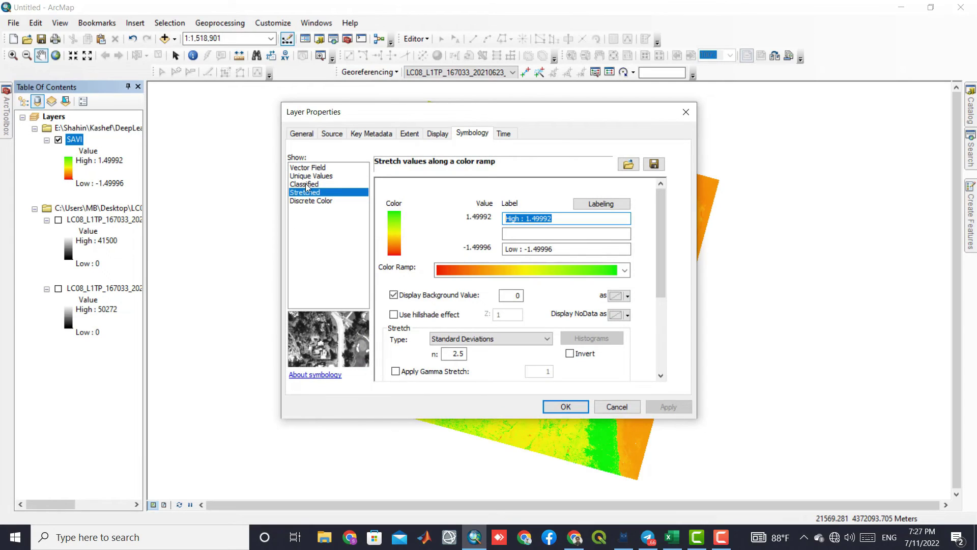
# Classify SAVI into 5 Natural Breaks classes with the purple-to-green ramp and apply it.
pyautogui.click(305, 185)
pyautogui.click(537, 314)
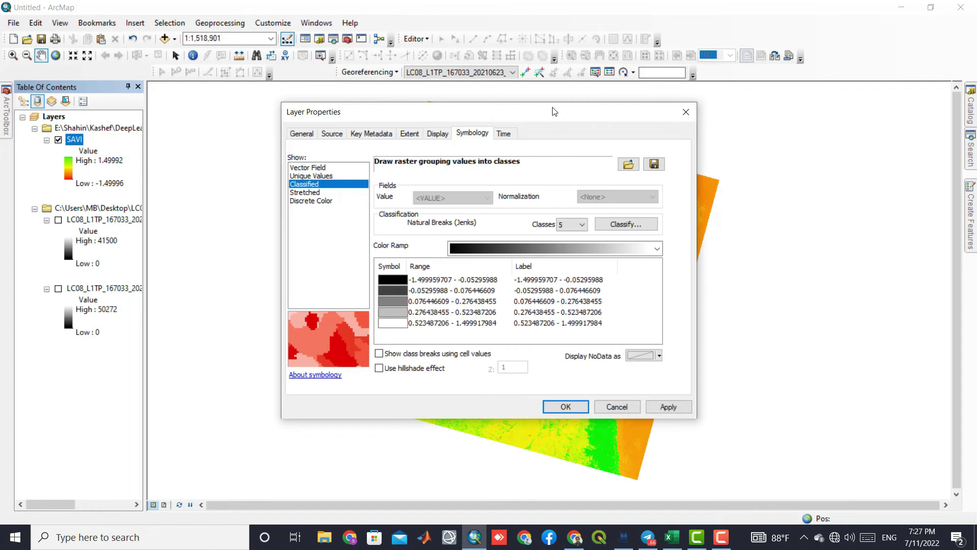
pyautogui.moveTo(552, 109); pyautogui.dragTo(334, 71)
pyautogui.click(274, 212)
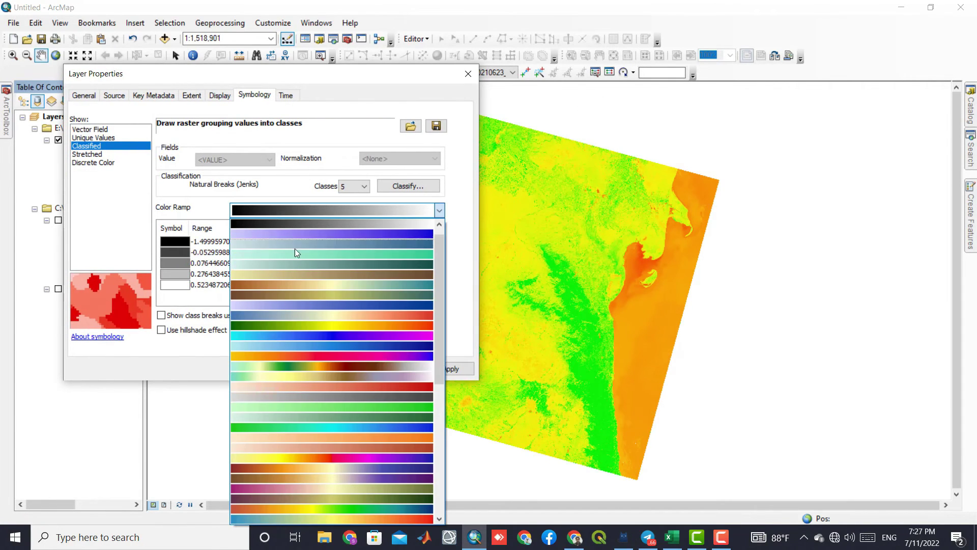
pyautogui.scroll(-3, 321, 346)
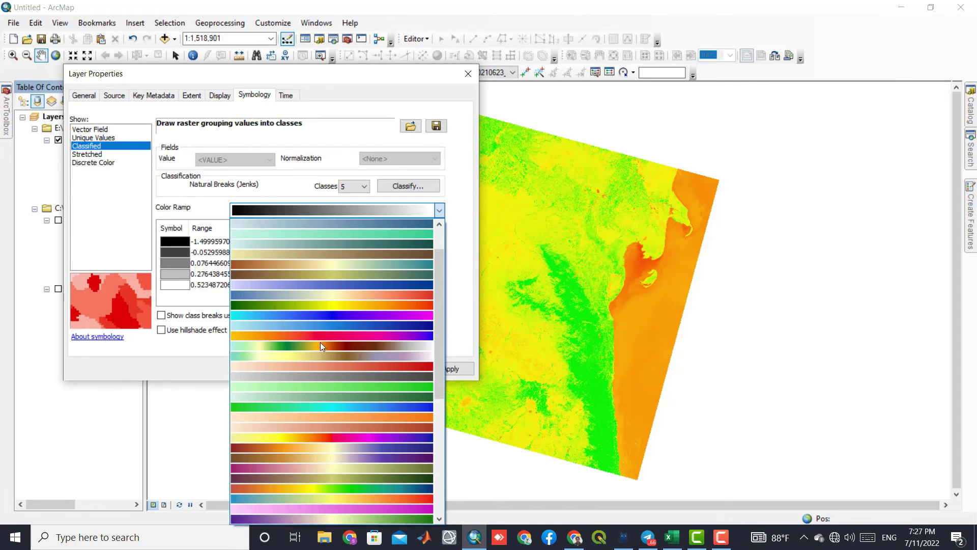
pyautogui.scroll(-2, 319, 342)
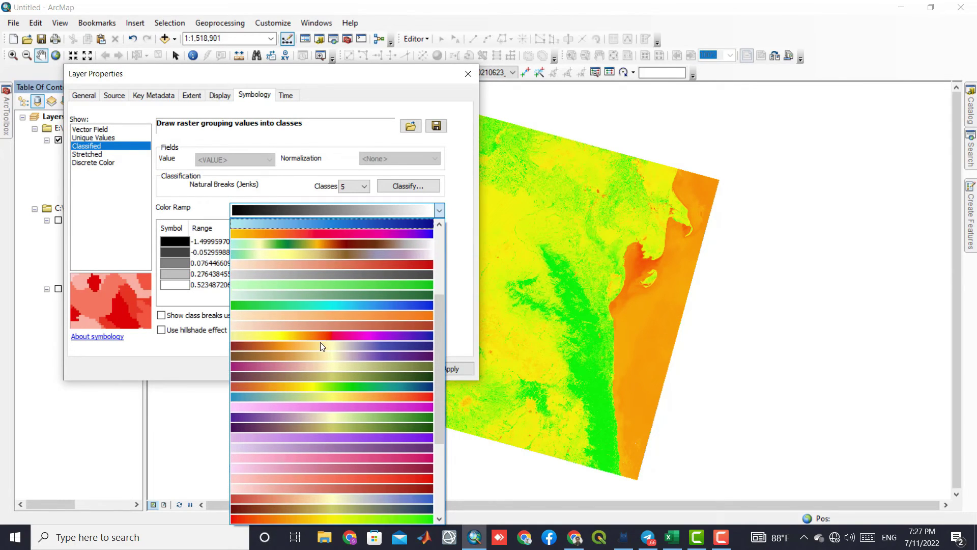
pyautogui.click(359, 397)
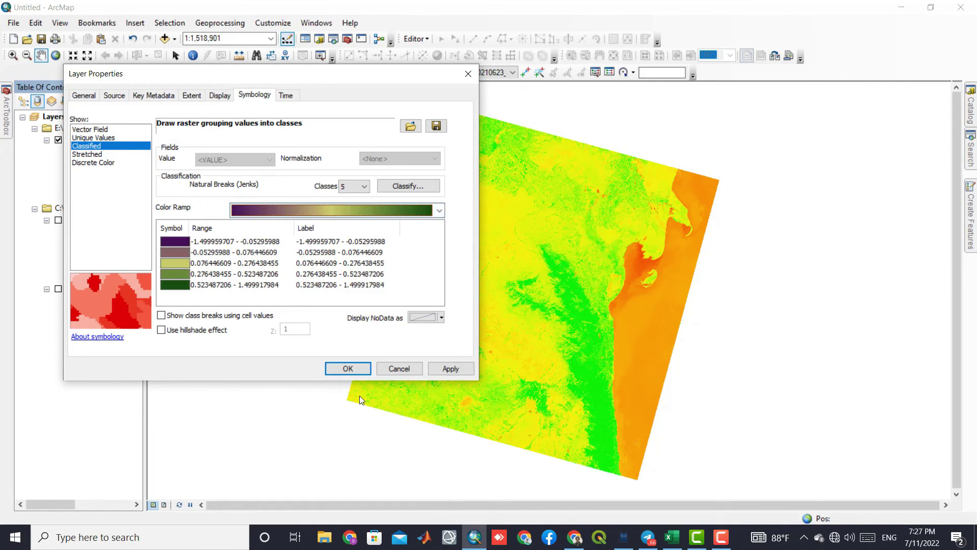
pyautogui.click(437, 368)
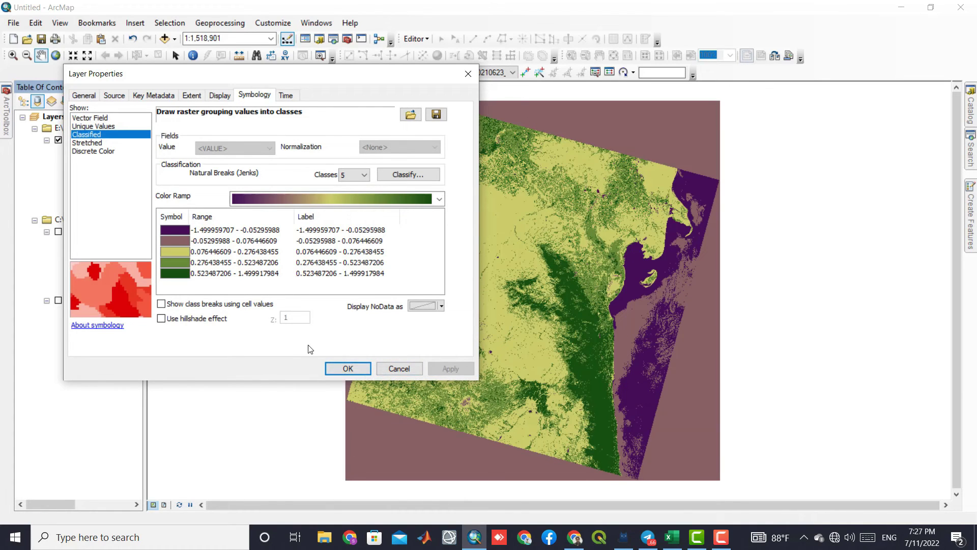
pyautogui.click(347, 369)
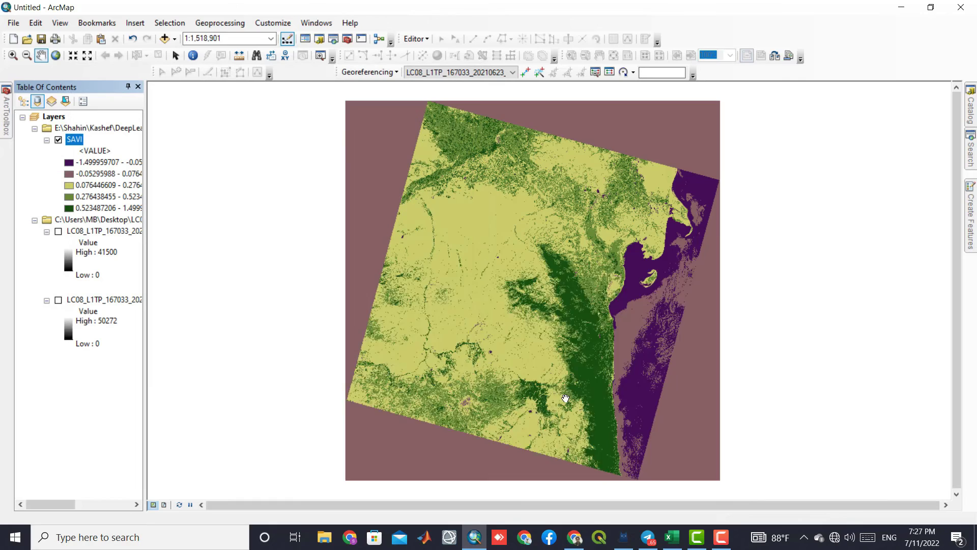